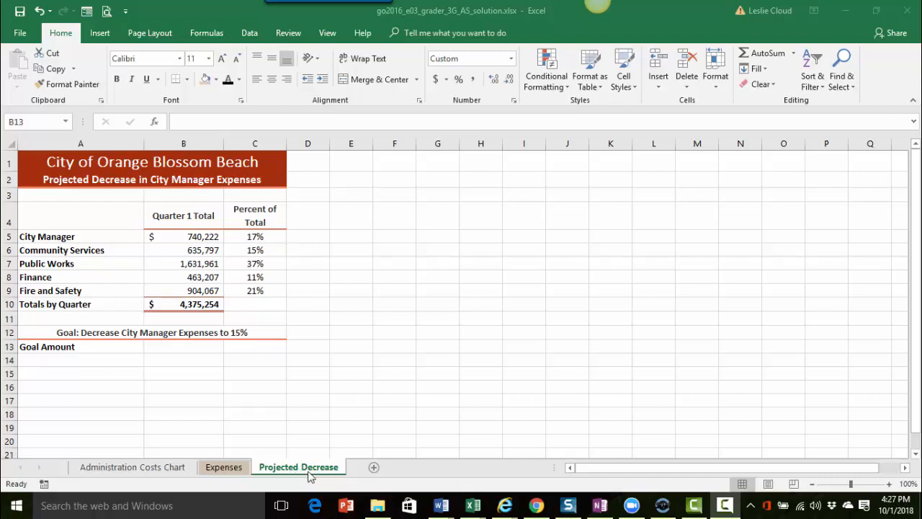
# Check the City Manager percent formula in C5 and the Totals by Quarter sum it divides by.
pyautogui.click(261, 238)
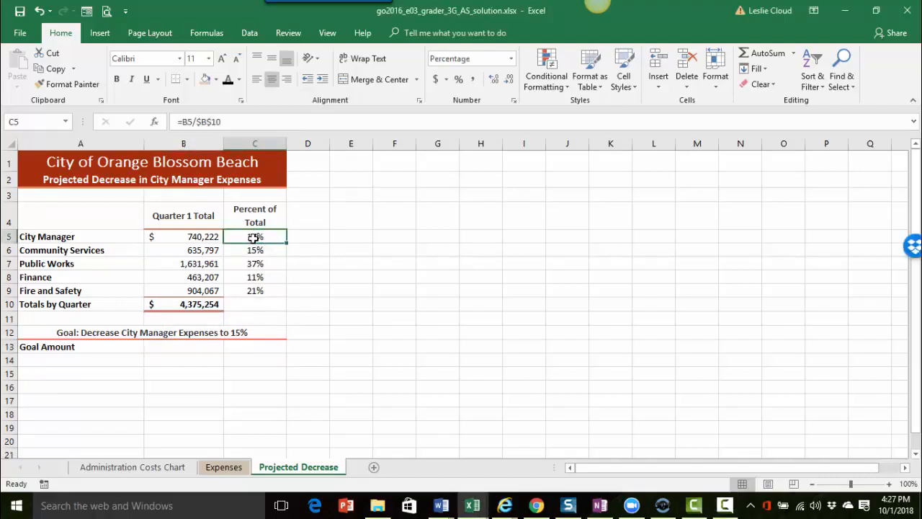
pyautogui.click(202, 237)
pyautogui.click(203, 306)
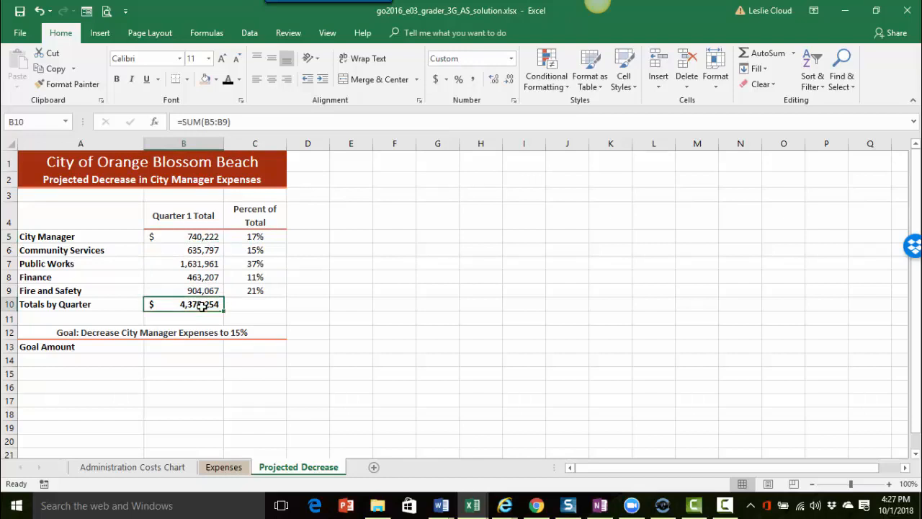
pyautogui.click(256, 235)
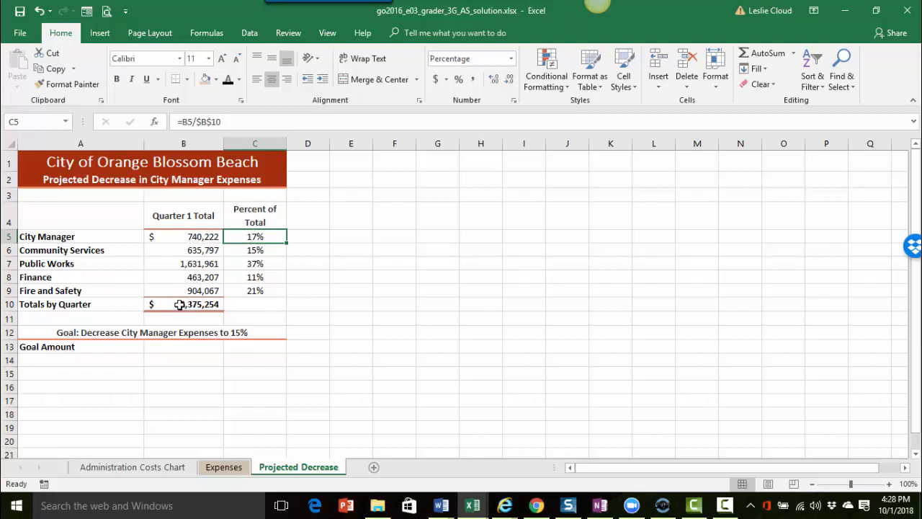
pyautogui.doubleClick(267, 236)
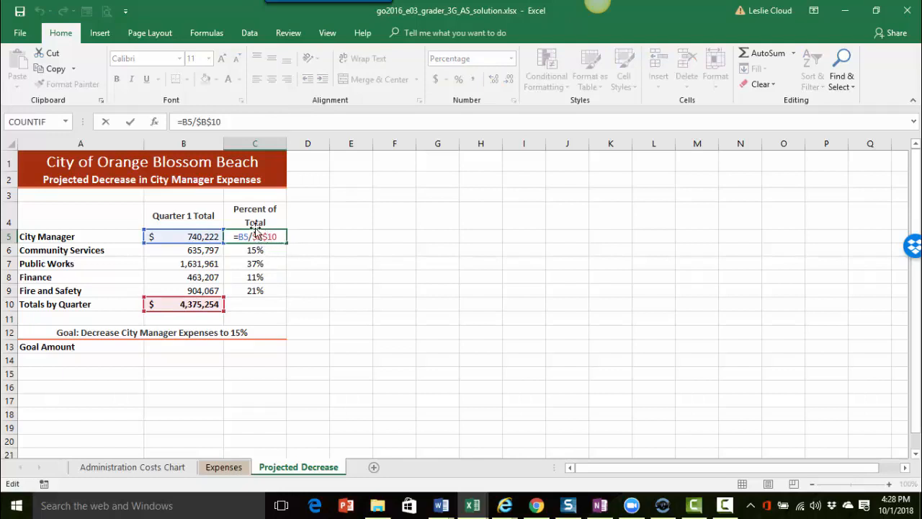
pyautogui.click(129, 122)
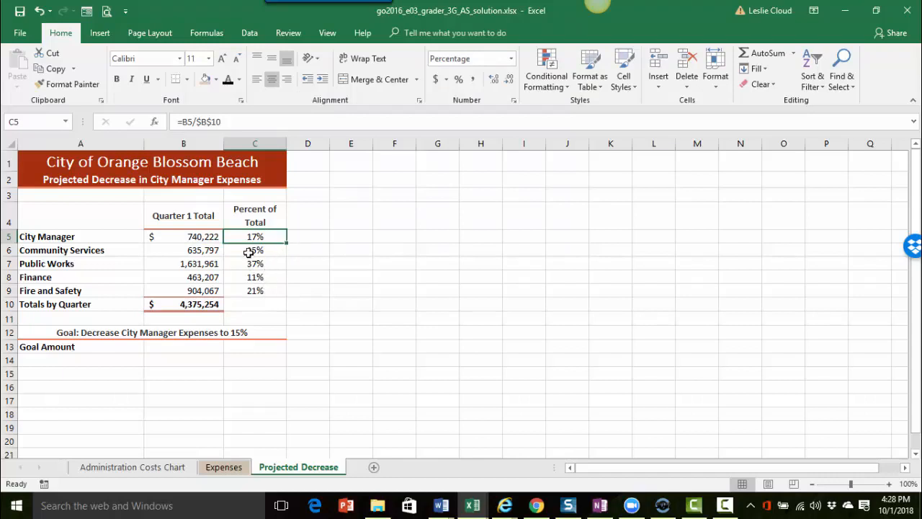
# Clear C6:C9 and fill C5's percent formula down through C9.
pyautogui.moveTo(247, 250); pyautogui.dragTo(247, 289)
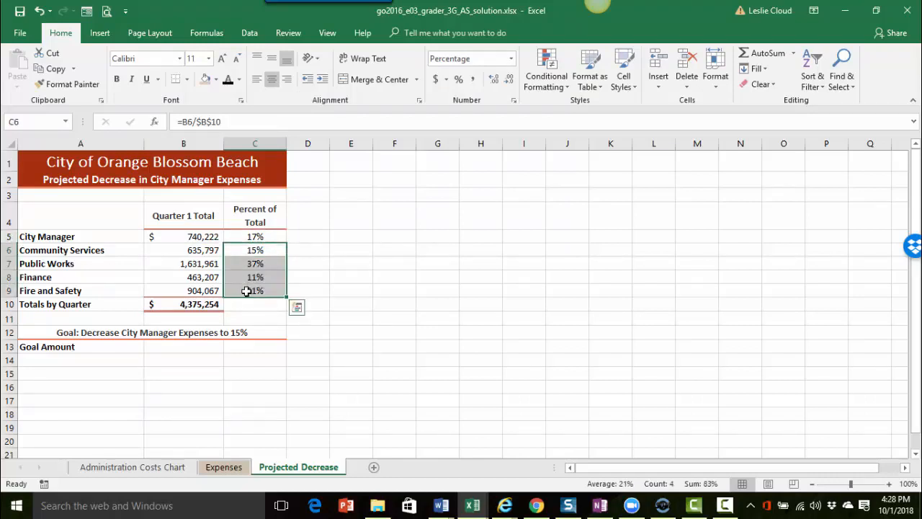
pyautogui.press('Delete')
pyautogui.click(267, 238)
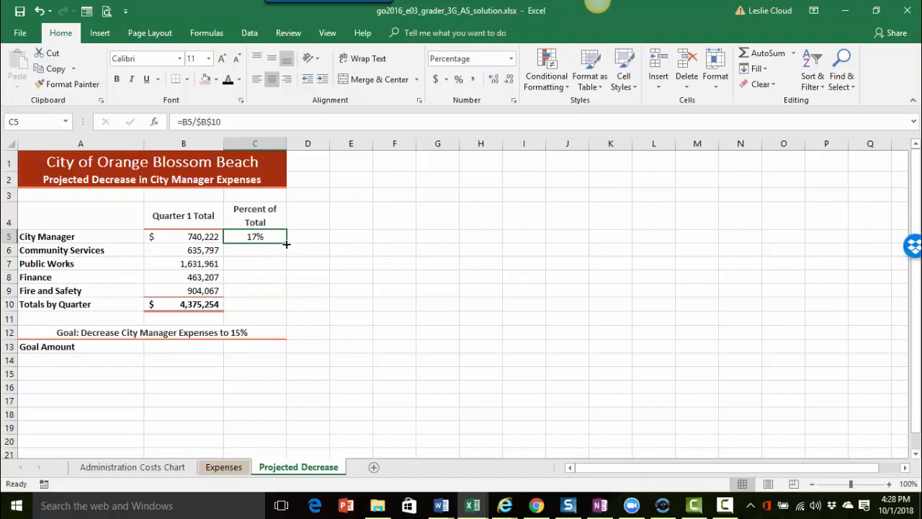
pyautogui.moveTo(286, 244); pyautogui.dragTo(282, 301)
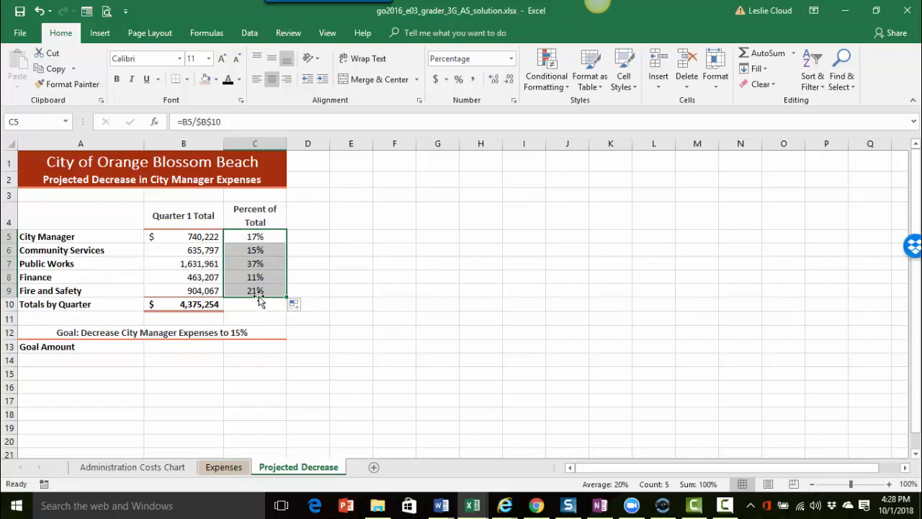
pyautogui.click(258, 238)
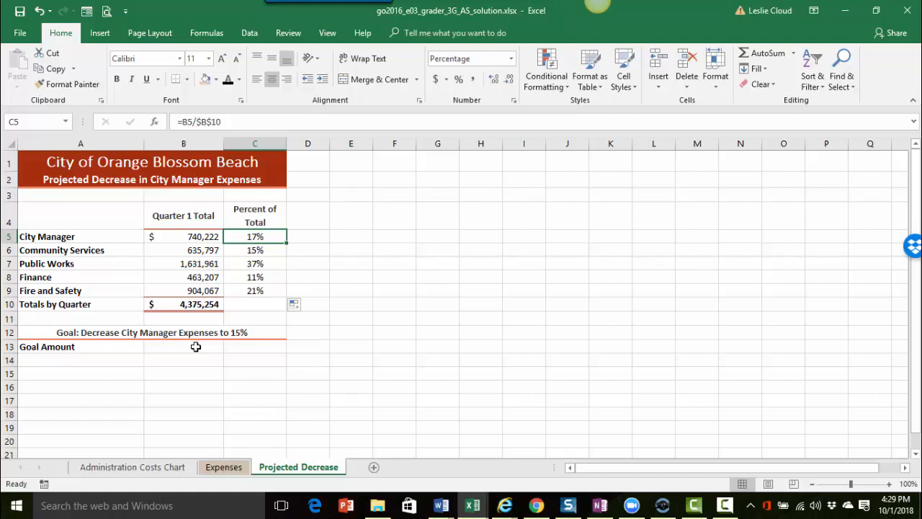
# Paste B5's $740,222 total into B13 as values with number formatting.
pyautogui.click(184, 239)
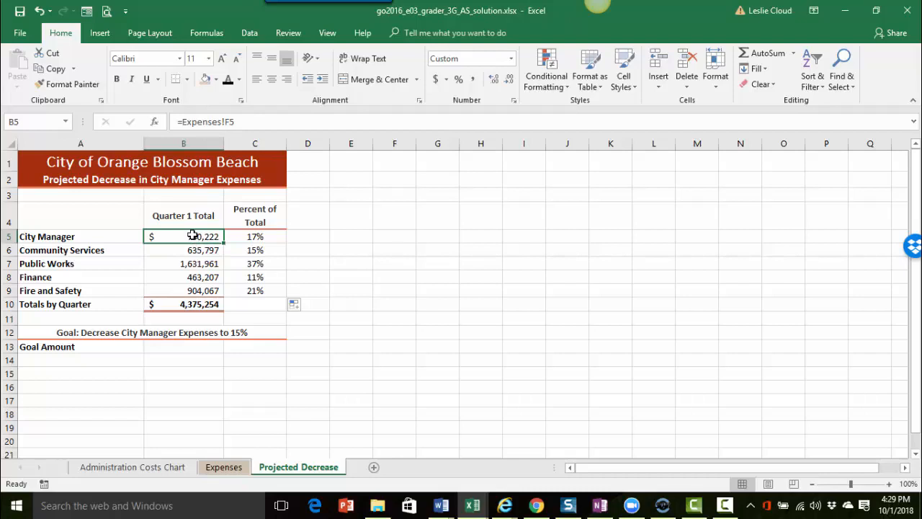
pyautogui.click(57, 70)
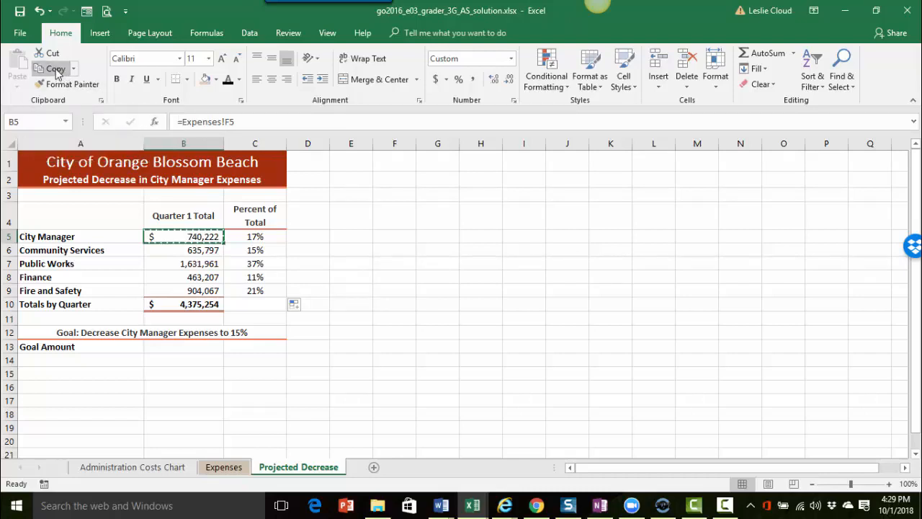
pyautogui.click(175, 347)
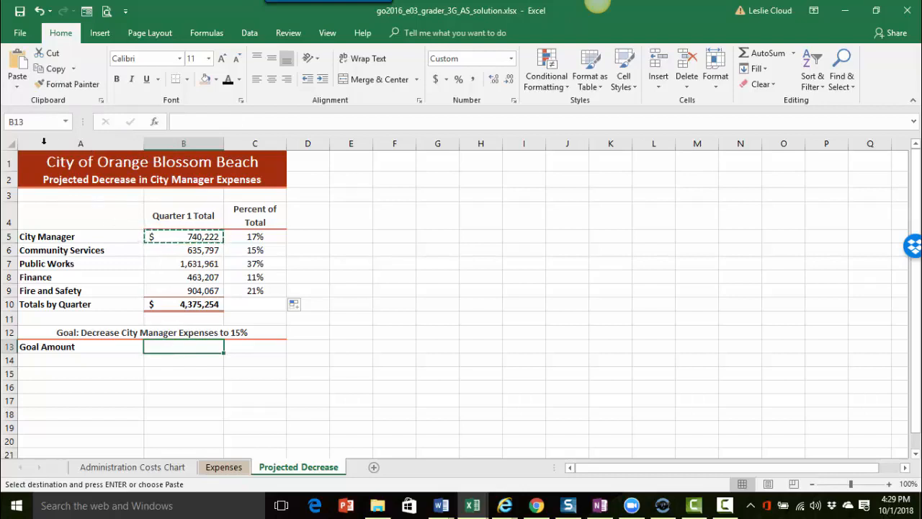
pyautogui.click(17, 87)
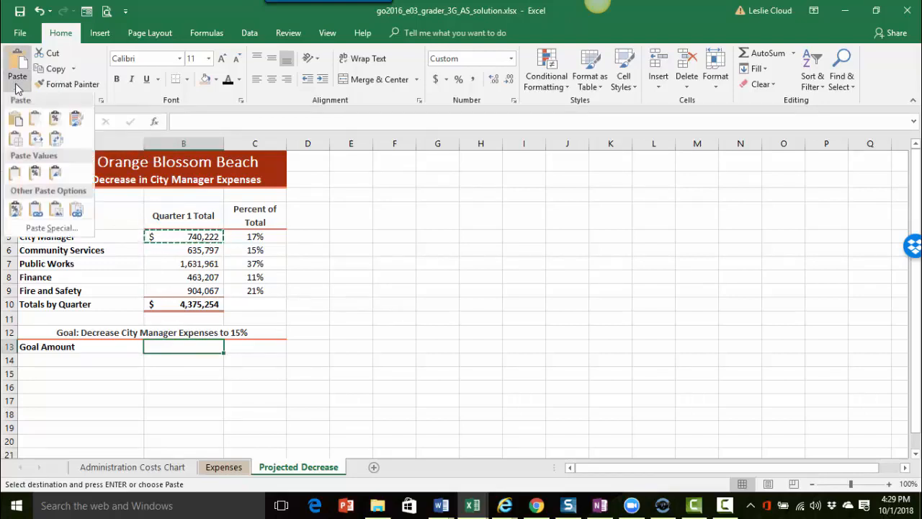
pyautogui.click(38, 177)
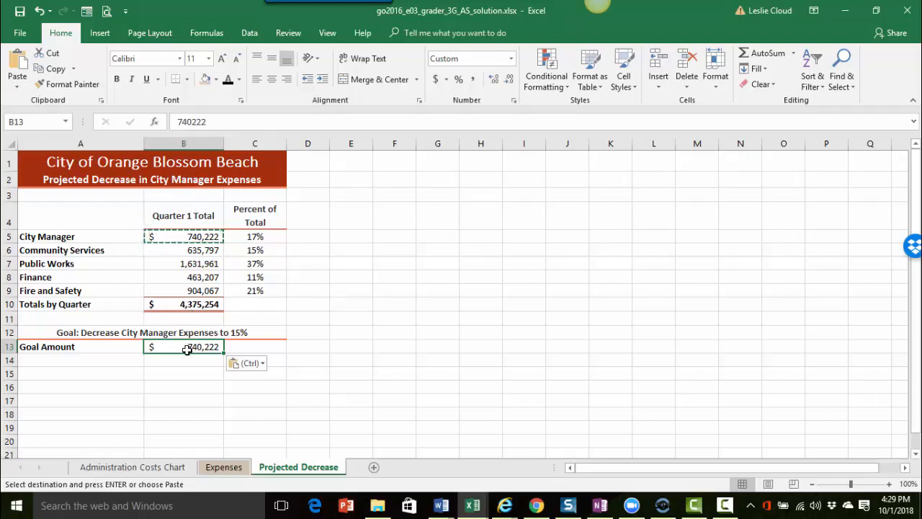
# Copy C5's formula =B13/$B$10 into C13 so it shows 17%.
pyautogui.click(272, 347)
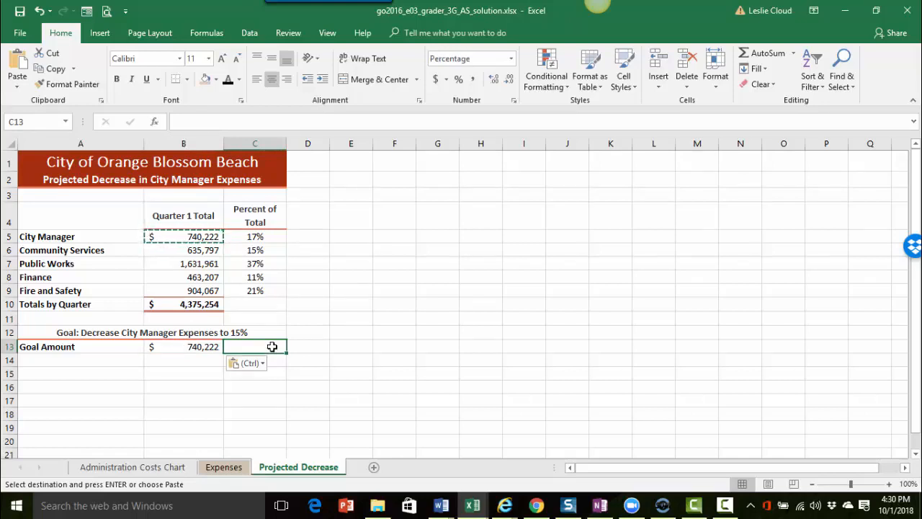
pyautogui.press('Escape')
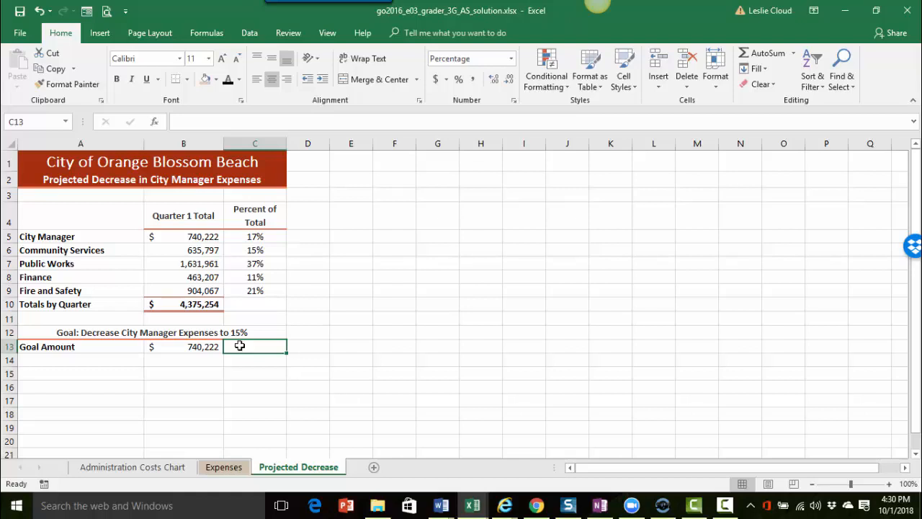
pyautogui.click(257, 236)
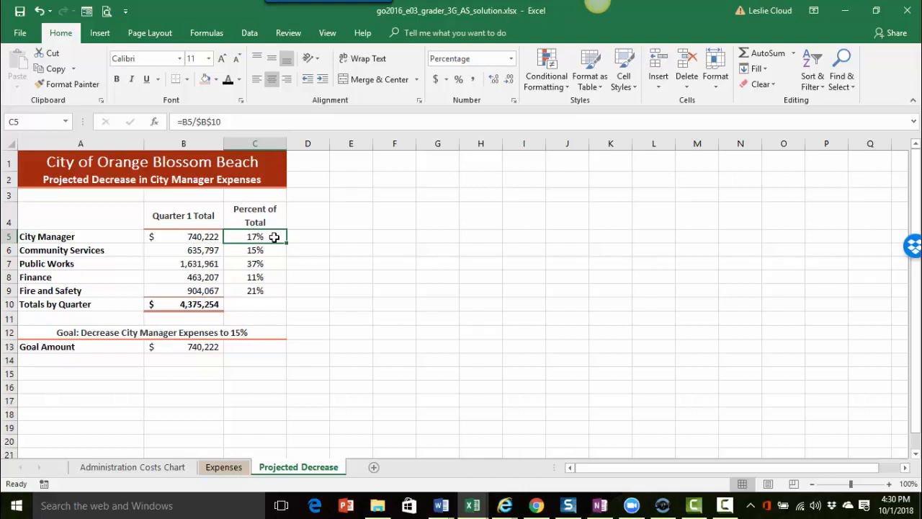
pyautogui.click(56, 70)
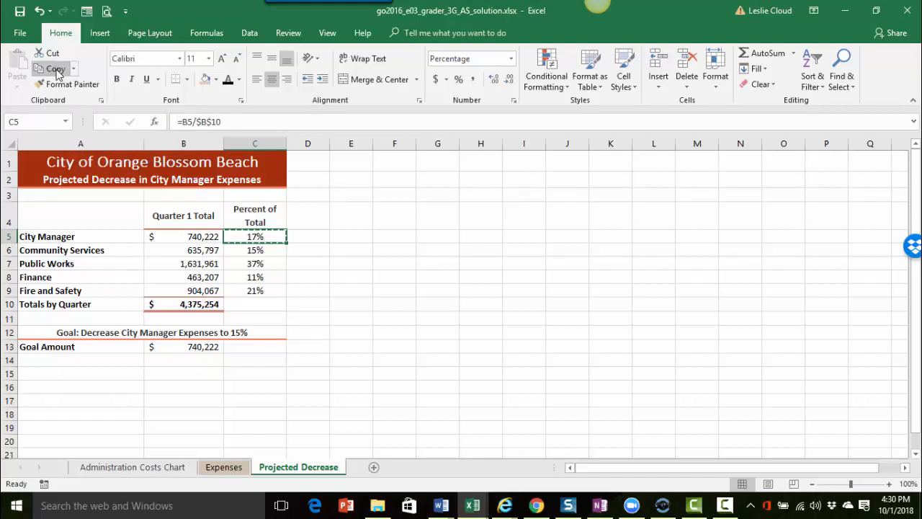
pyautogui.click(253, 347)
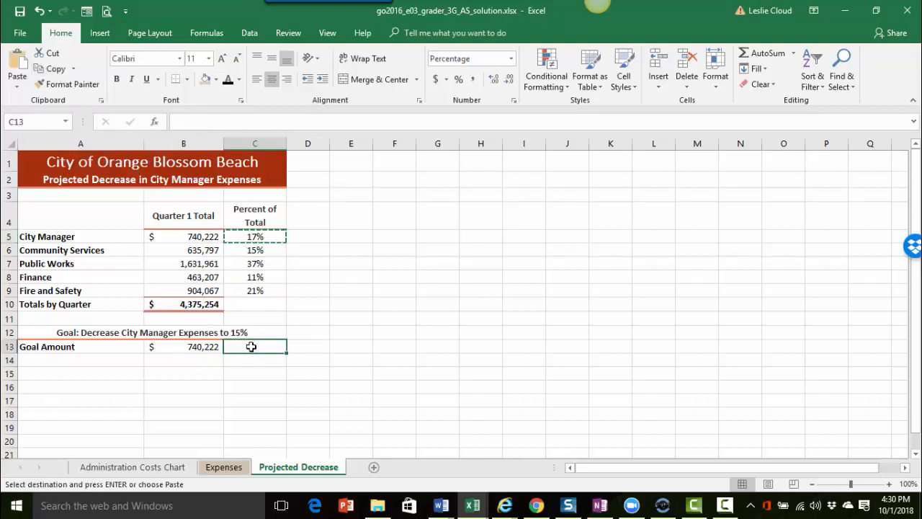
pyautogui.click(20, 63)
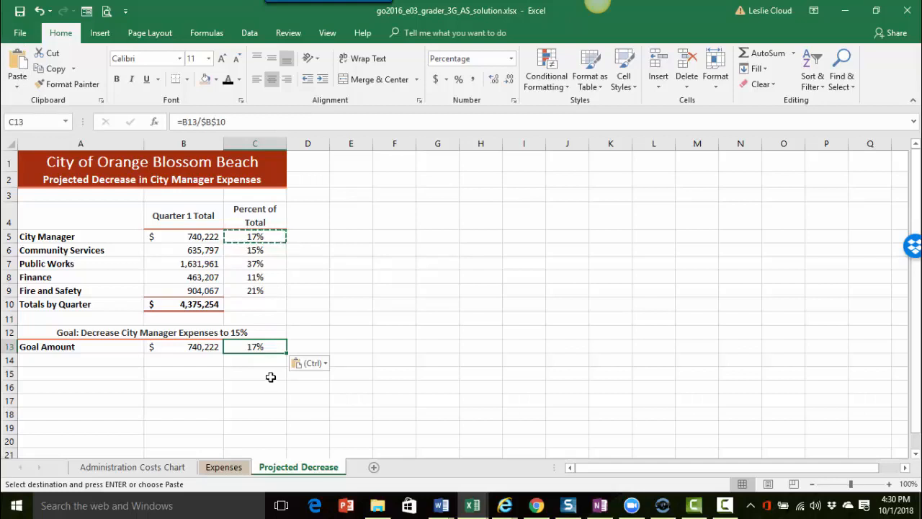
pyautogui.press('Escape')
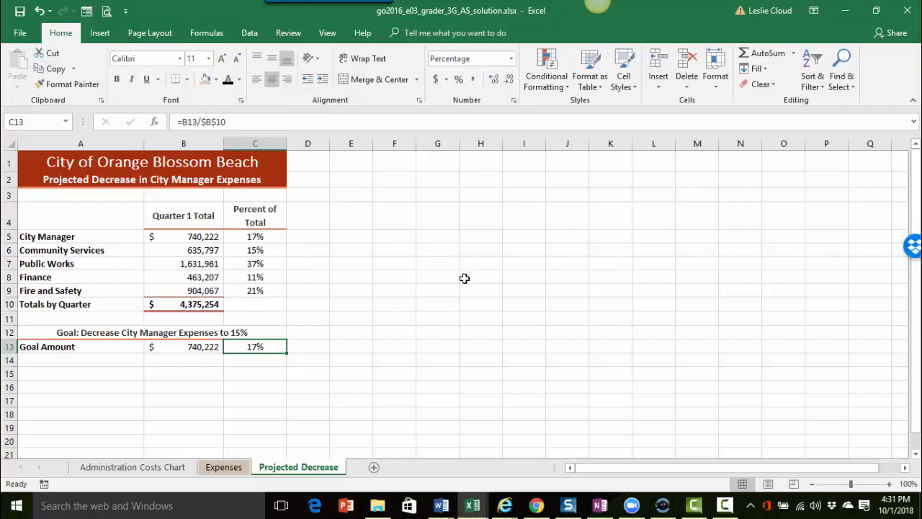
# Start a Goal Seek from Data > What-If Analysis with C13 as the set cell.
pyautogui.click(249, 34)
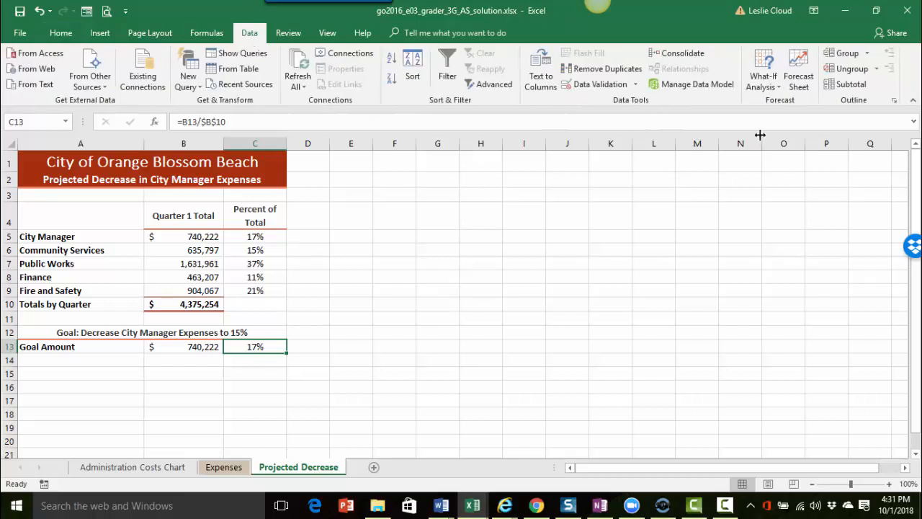
pyautogui.click(764, 85)
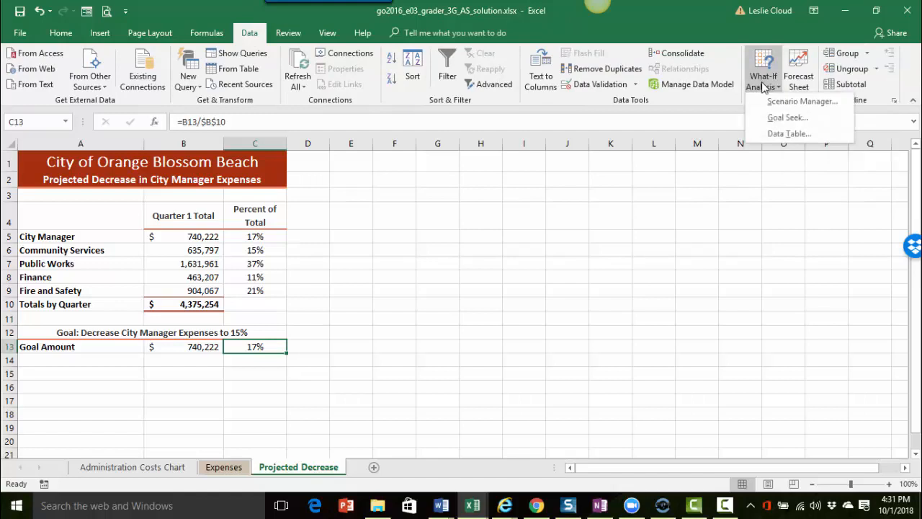
pyautogui.click(763, 119)
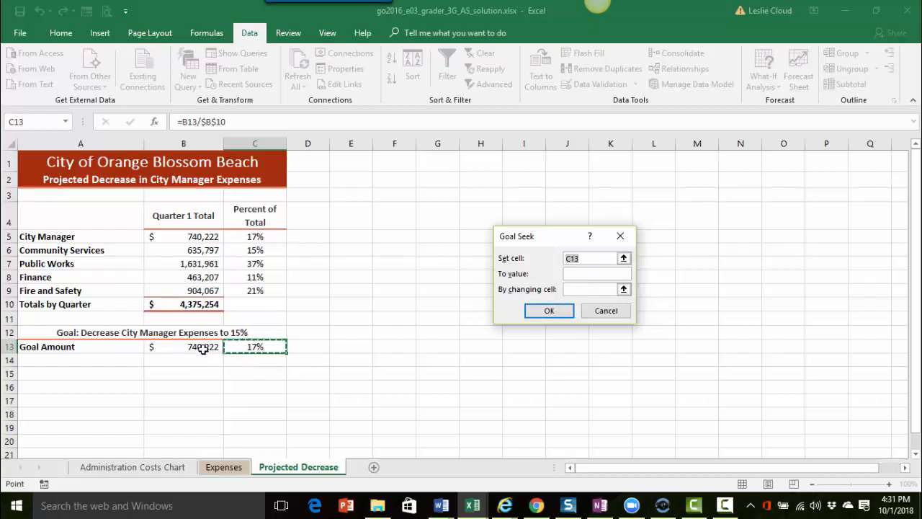
# Goal-seek C13 to 15% by changing B13, bringing it to $658,798.
pyautogui.click(570, 273)
pyautogui.write('15')
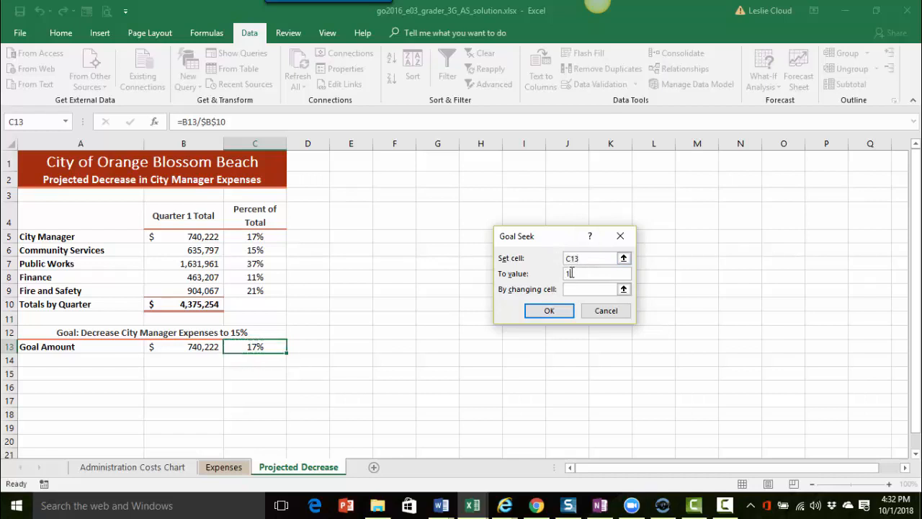
pyautogui.write('%')
pyautogui.click(569, 289)
pyautogui.click(180, 347)
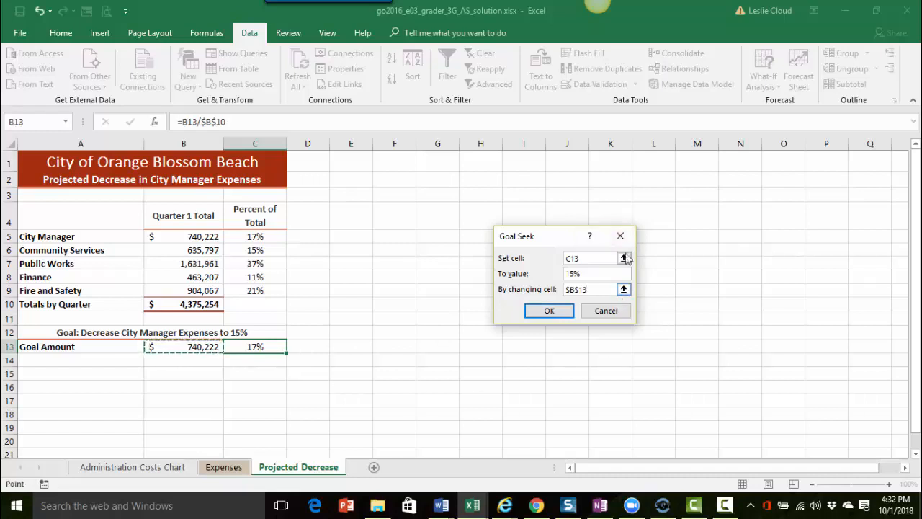
pyautogui.click(585, 258)
pyautogui.click(549, 312)
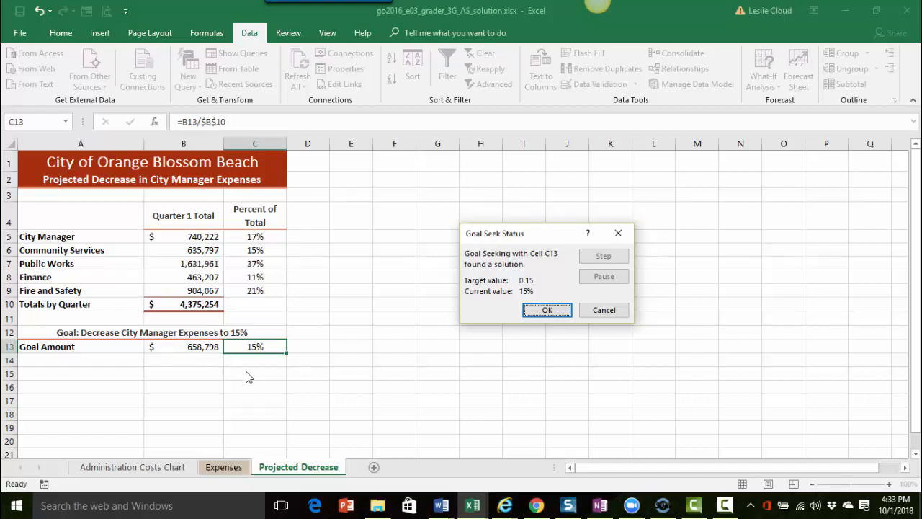
# Keep the Goal Seek solution with B13 at $658,798 and C13 at 15%.
pyautogui.click(548, 311)
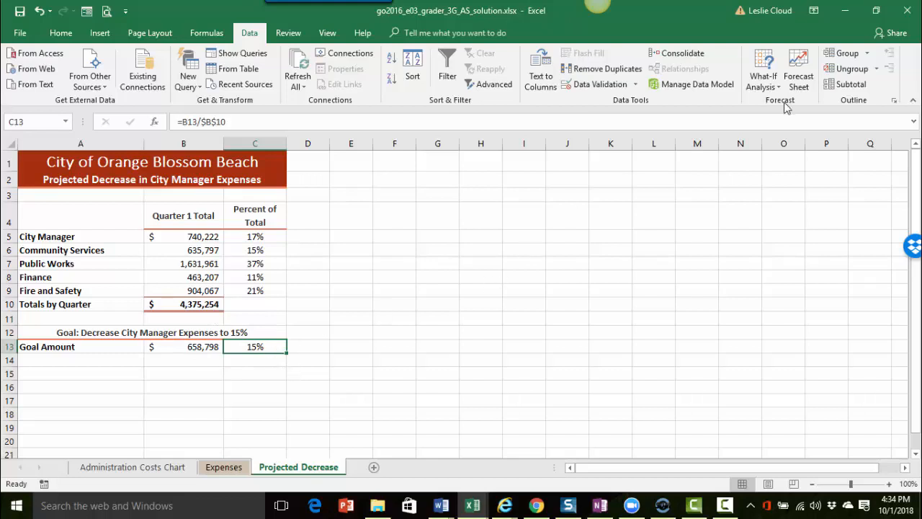
# Rerun Goal Seek on C13 to 15% by changing B13, which stays $658,798.
pyautogui.click(764, 82)
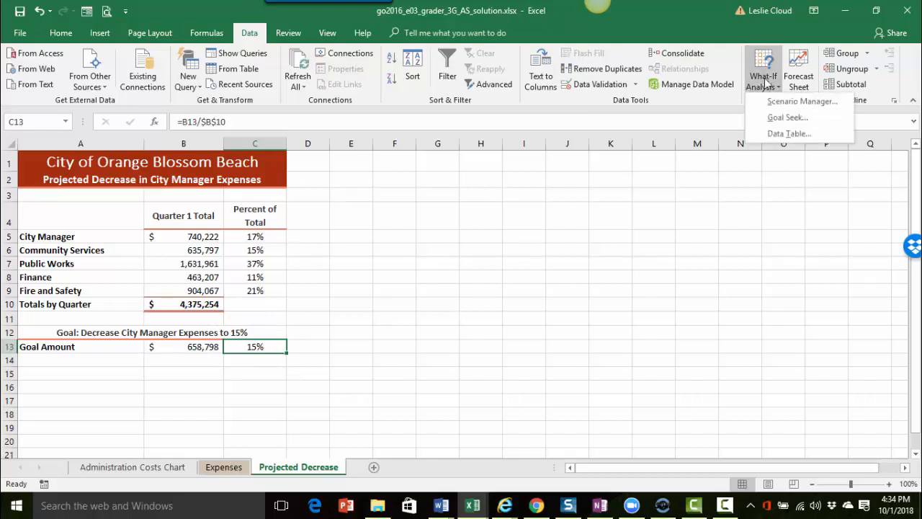
pyautogui.click(779, 121)
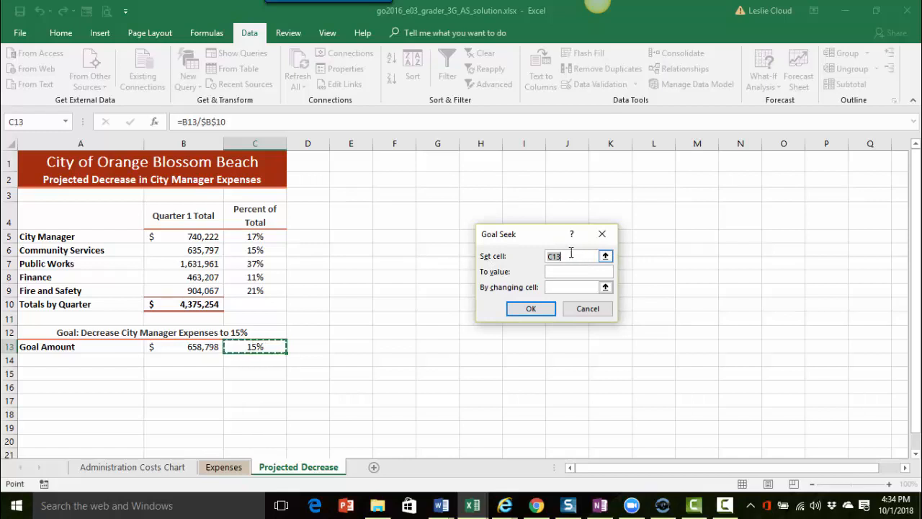
pyautogui.click(565, 276)
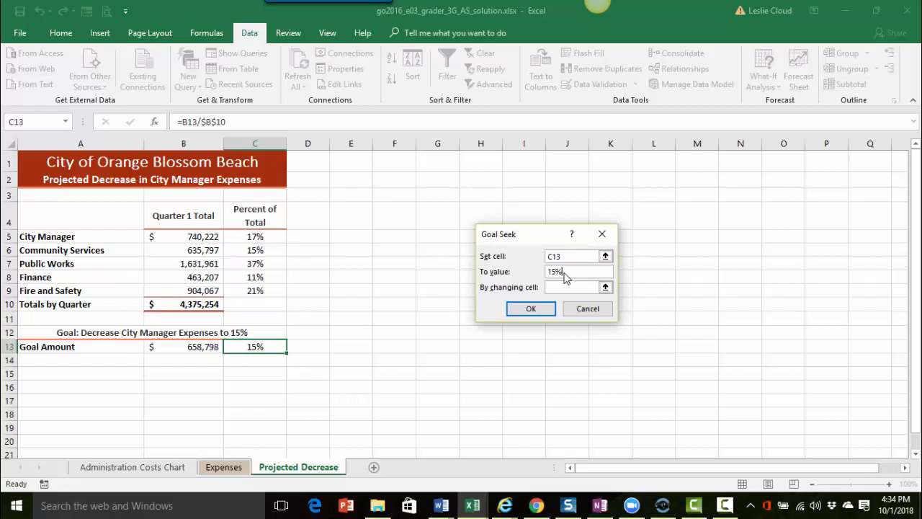
pyautogui.click(595, 286)
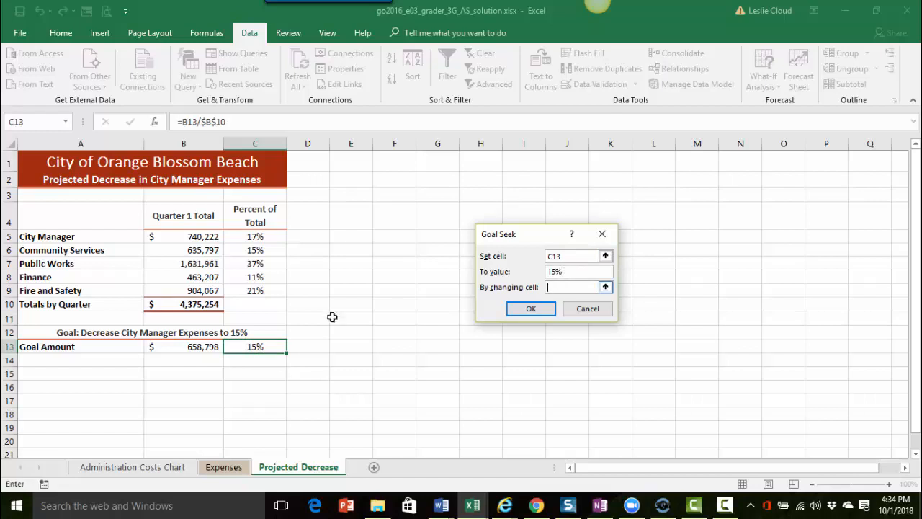
pyautogui.click(182, 345)
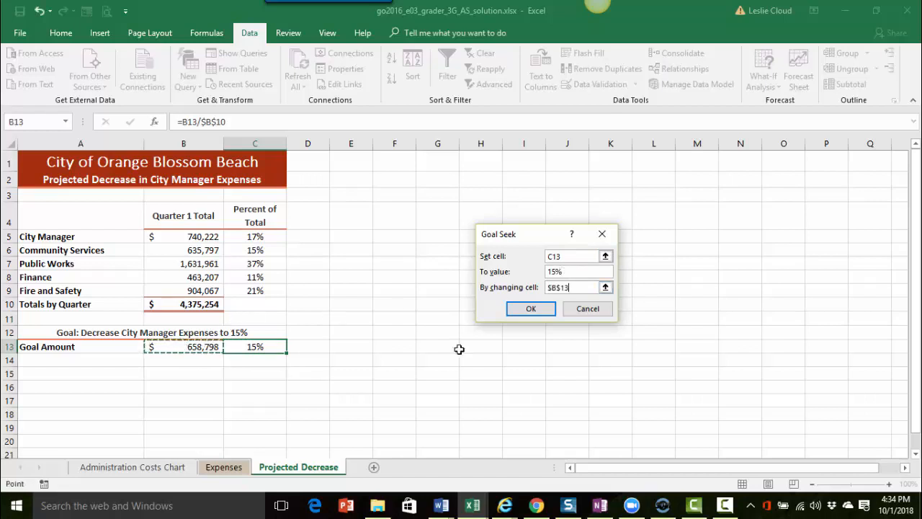
pyautogui.click(531, 309)
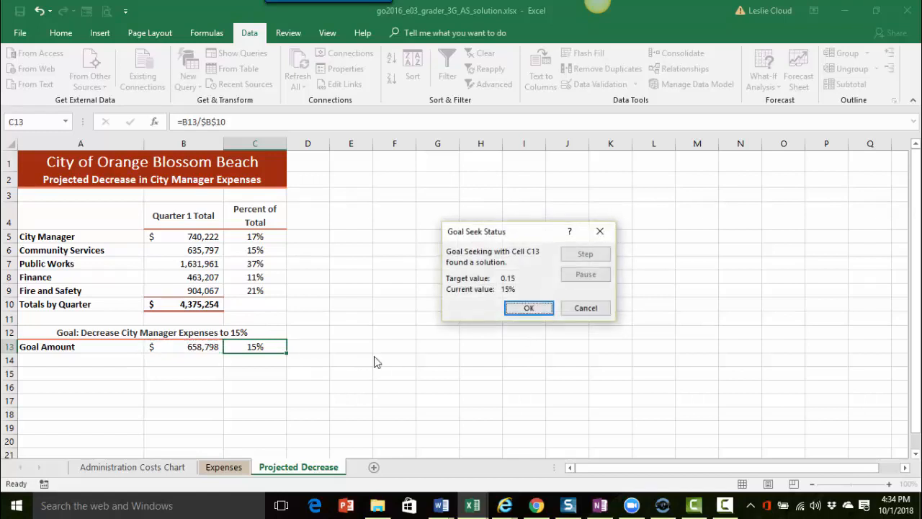